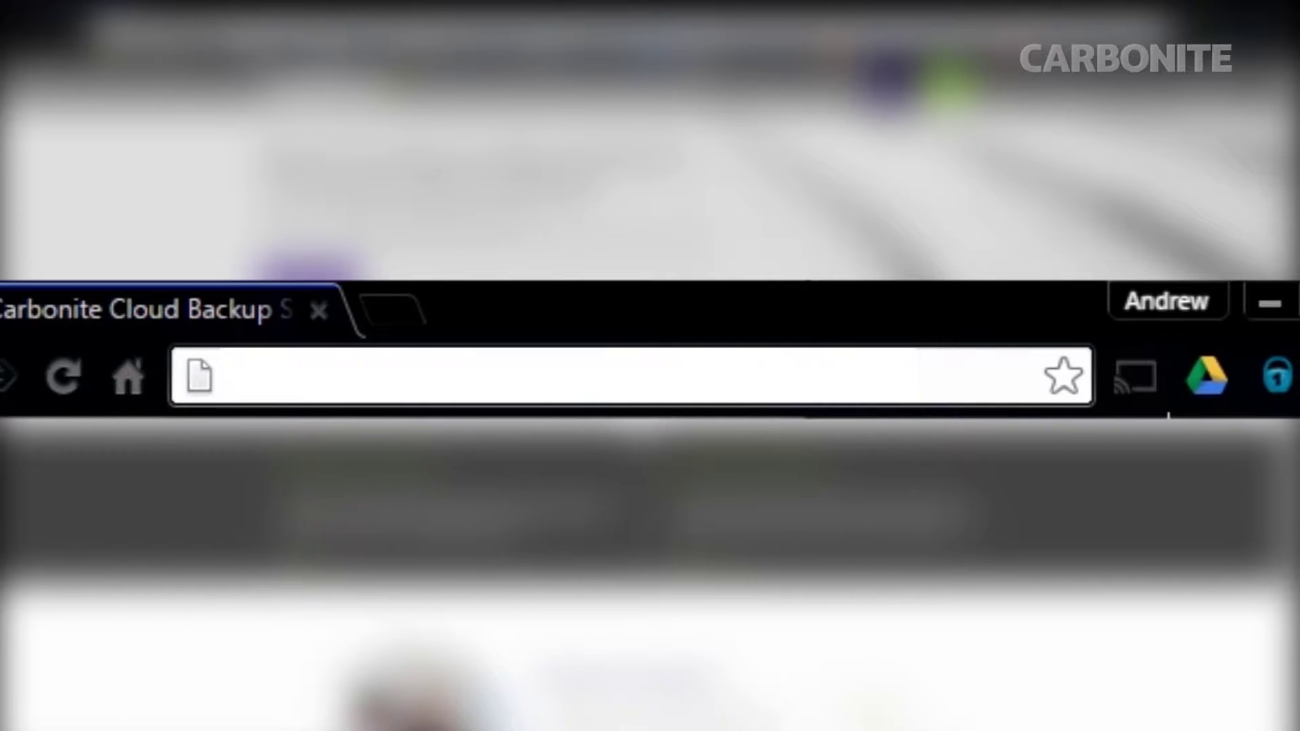
pyautogui.write('carbonite.com')
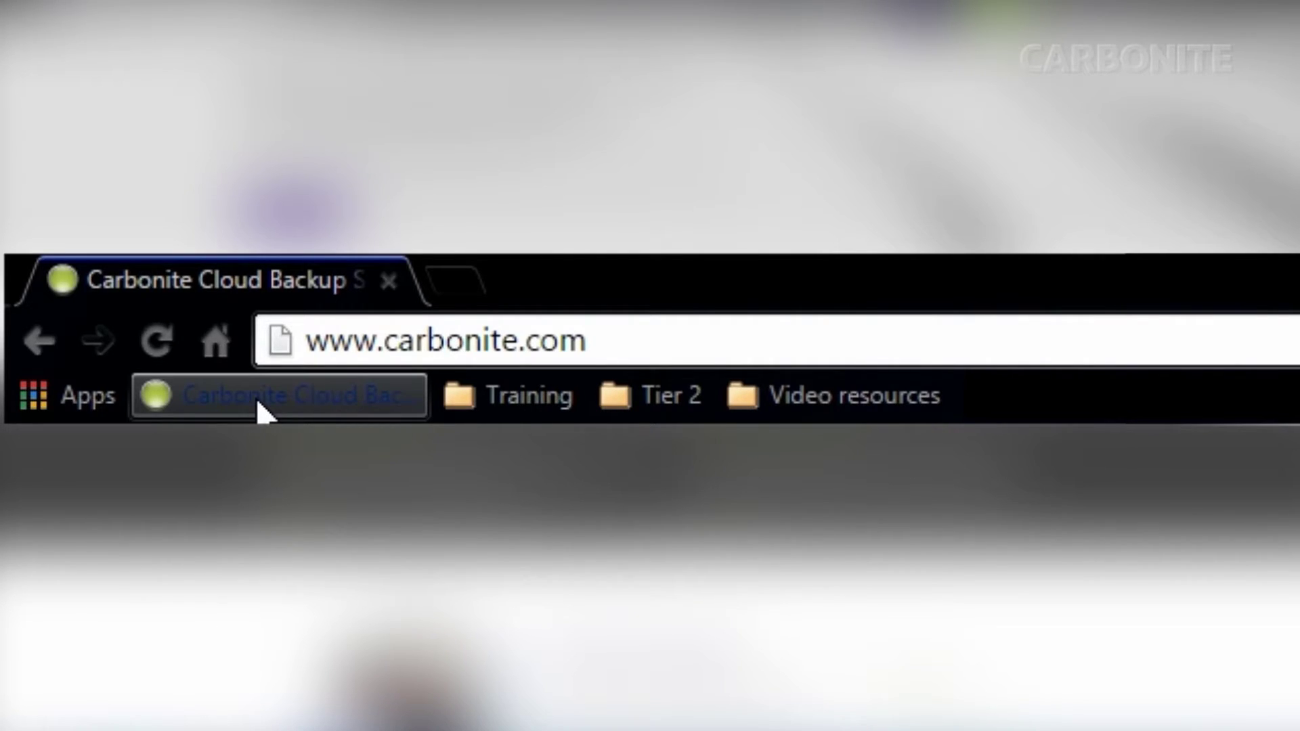
pyautogui.click(244, 399)
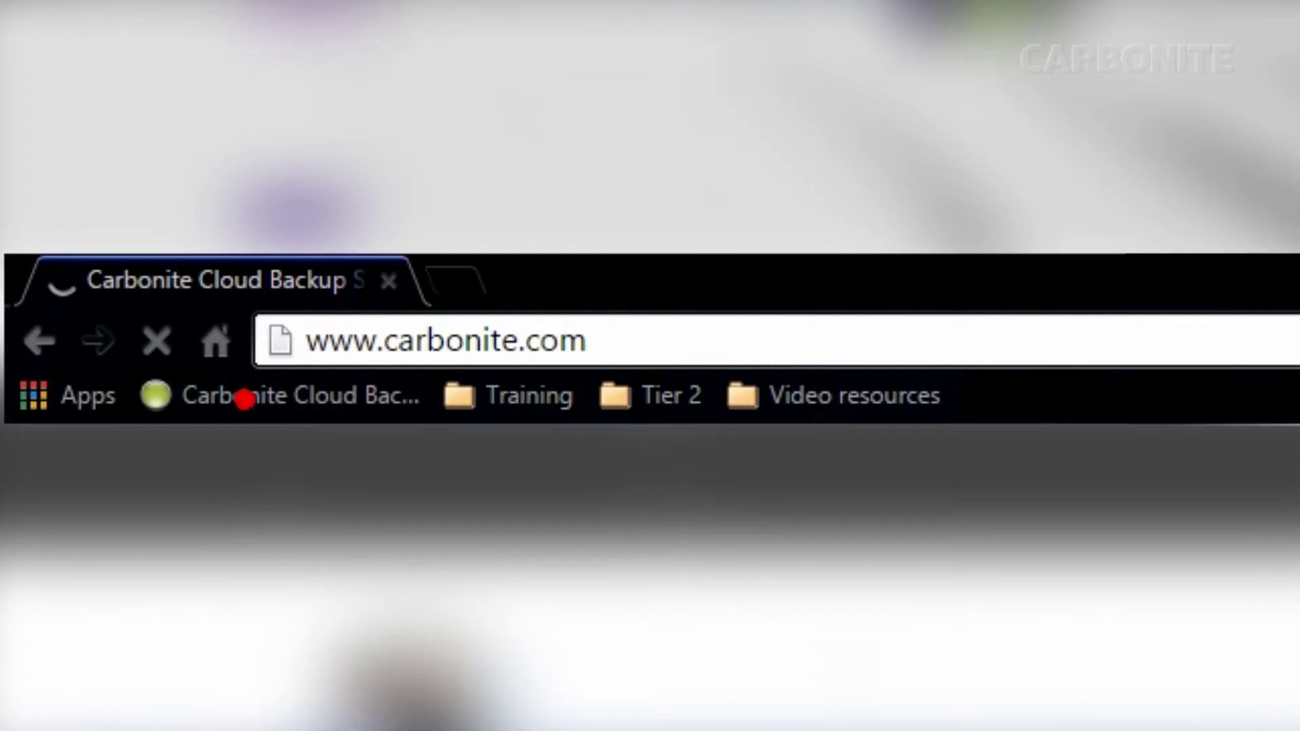